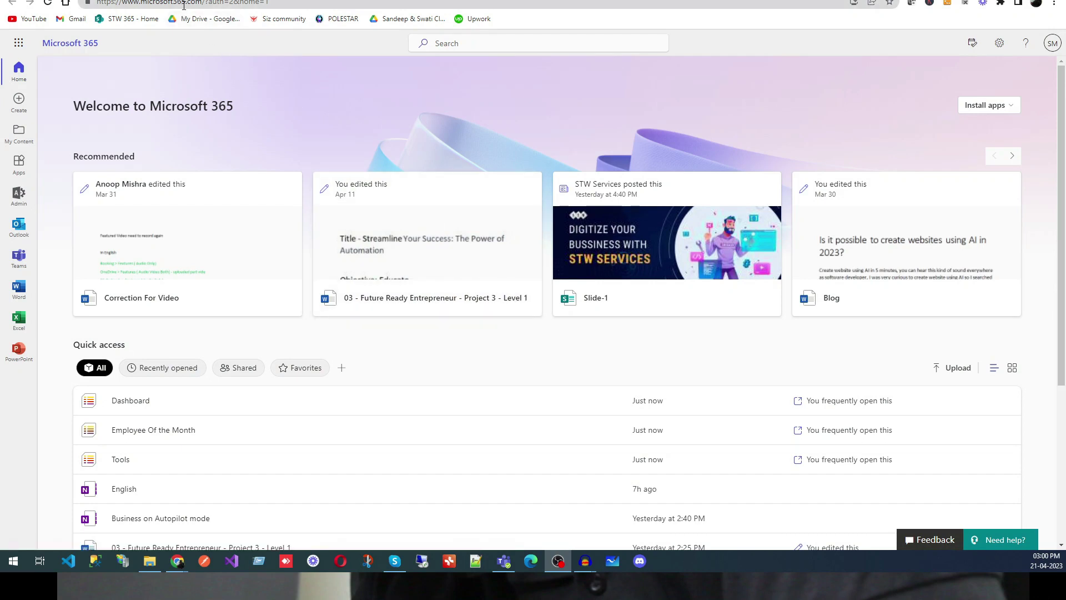
Launch Teams from the Microsoft 365 app launcher, showing the Web Site Development 001 settings page.
{"action": "double_click", "coordinate": [156, 5]}
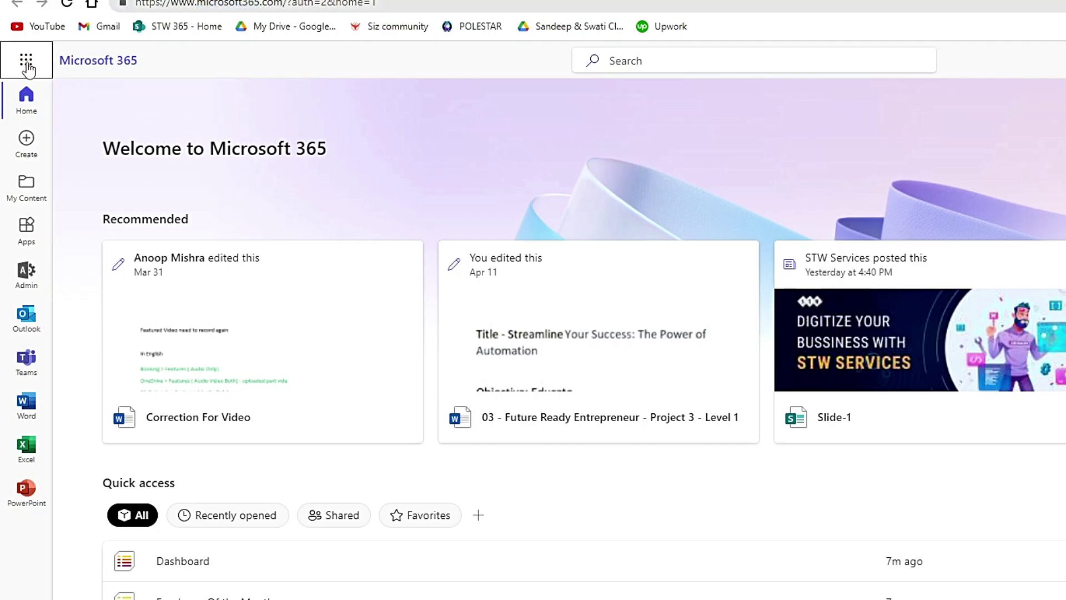
{"action": "left_click", "coordinate": [18, 42]}
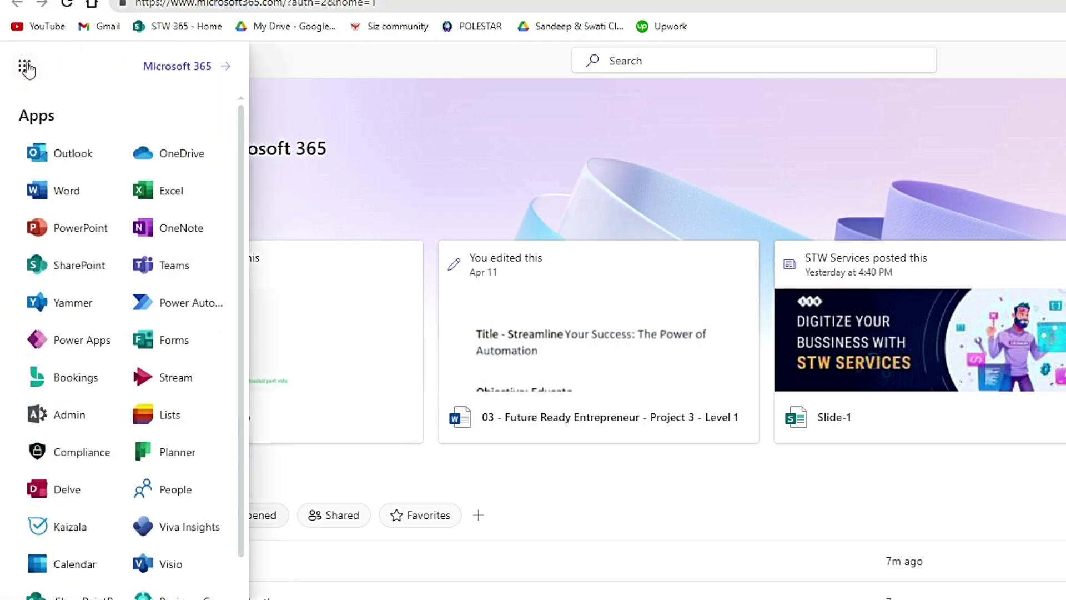
{"action": "left_click", "coordinate": [168, 271]}
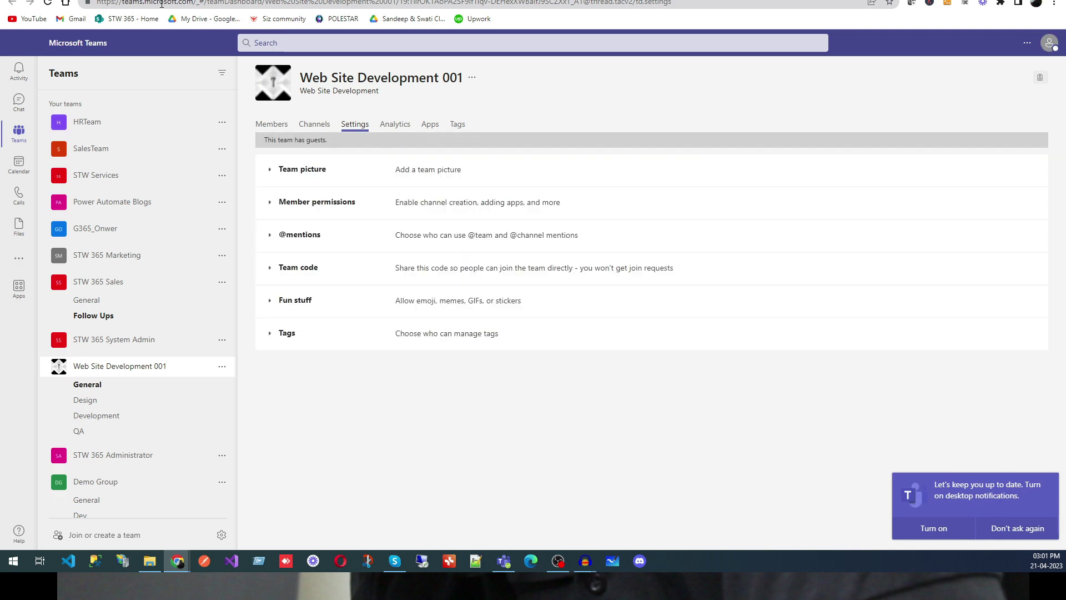
{"action": "double_click", "coordinate": [161, 3]}
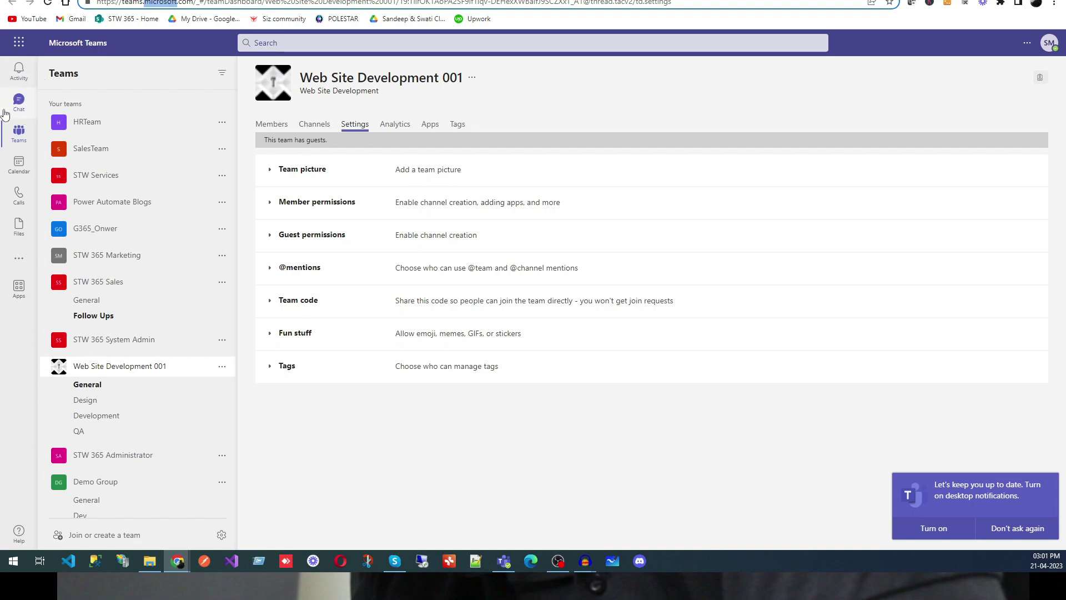
Switch to Chat and dismiss the To: suggestions, leaving an empty new conversation.
{"action": "left_click", "coordinate": [19, 101]}
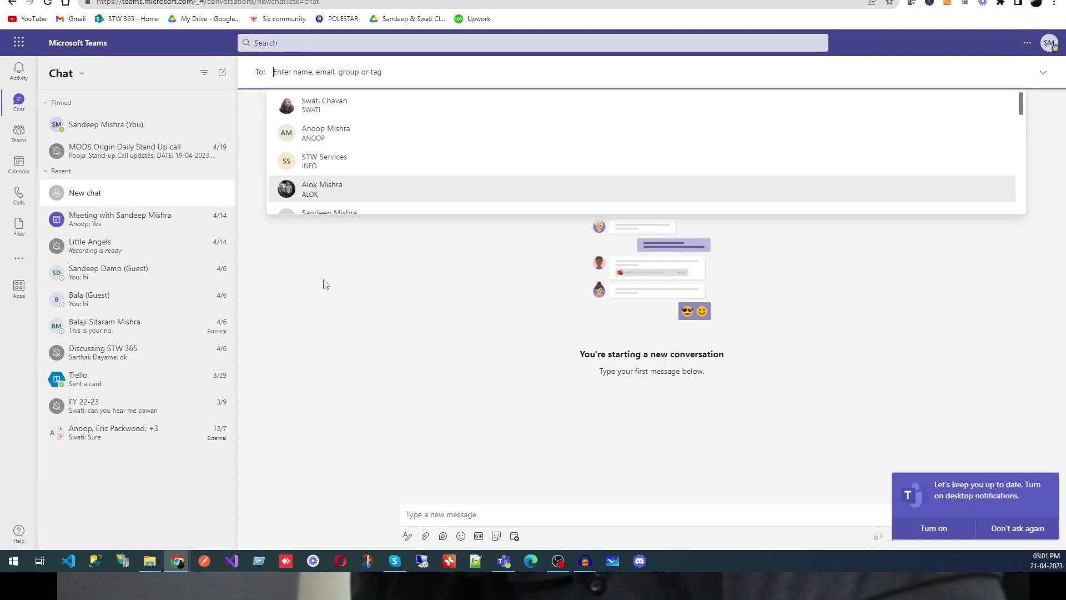
{"action": "left_click", "coordinate": [311, 400]}
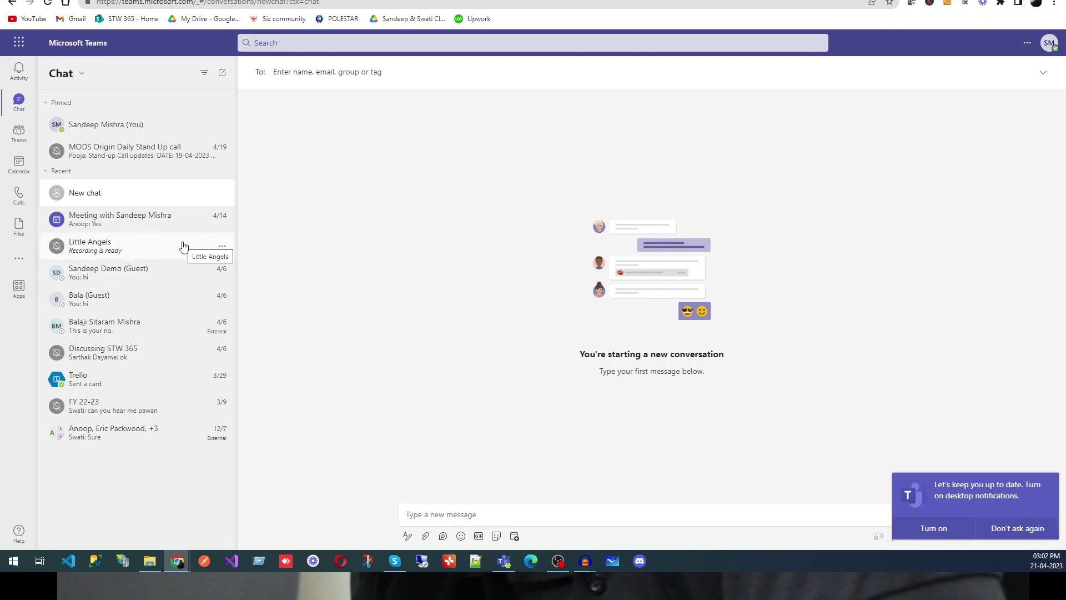
{"action": "left_click", "coordinate": [221, 246]}
{"action": "left_click", "coordinate": [183, 293]}
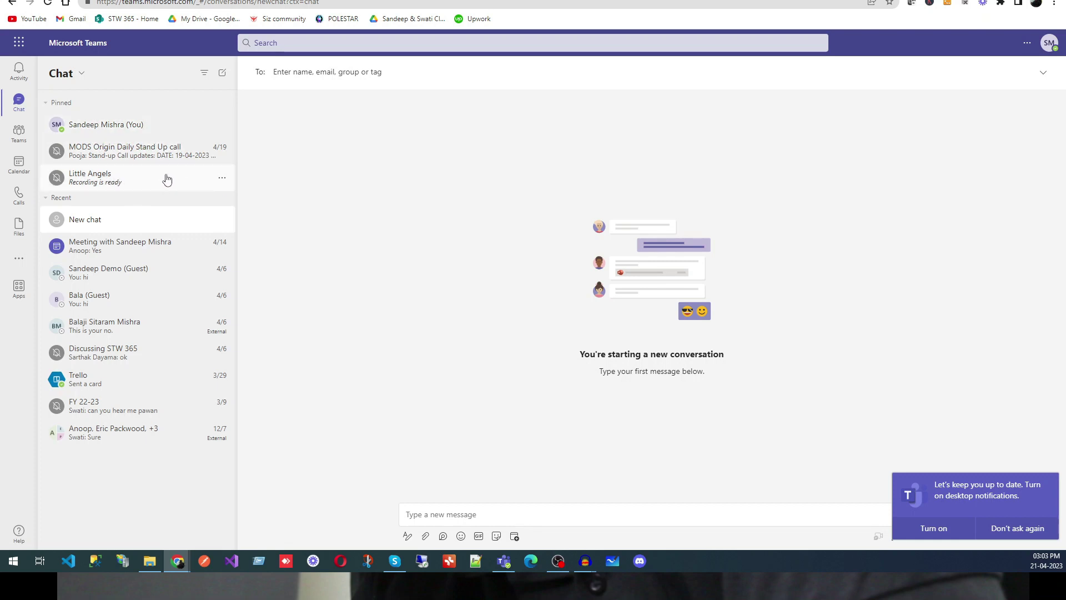
{"action": "left_click", "coordinate": [221, 179]}
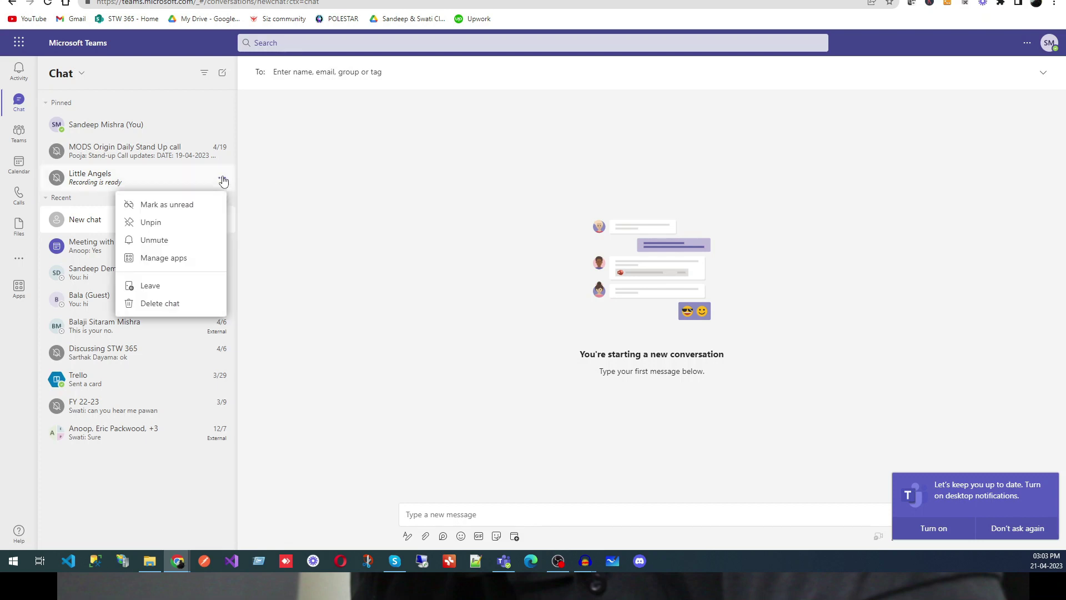
{"action": "left_click", "coordinate": [173, 224]}
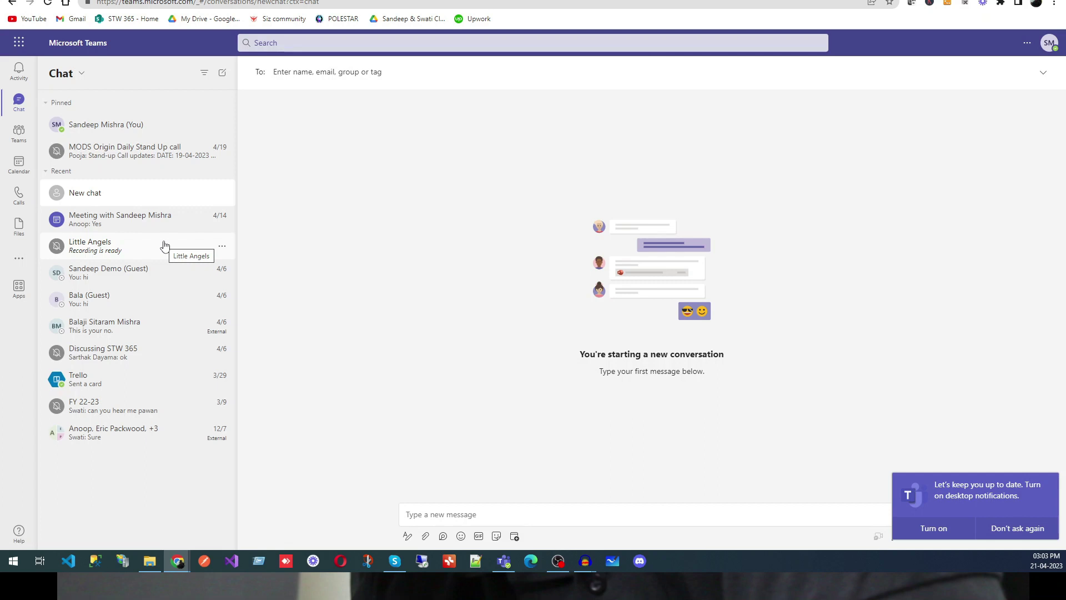
{"action": "left_click", "coordinate": [221, 248]}
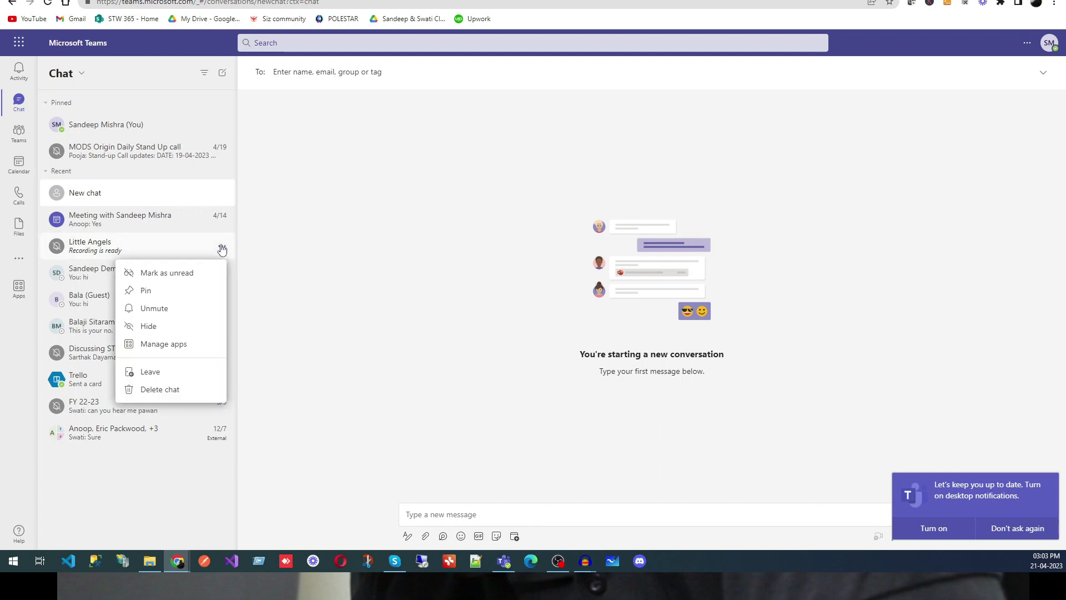
{"action": "left_click", "coordinate": [177, 276]}
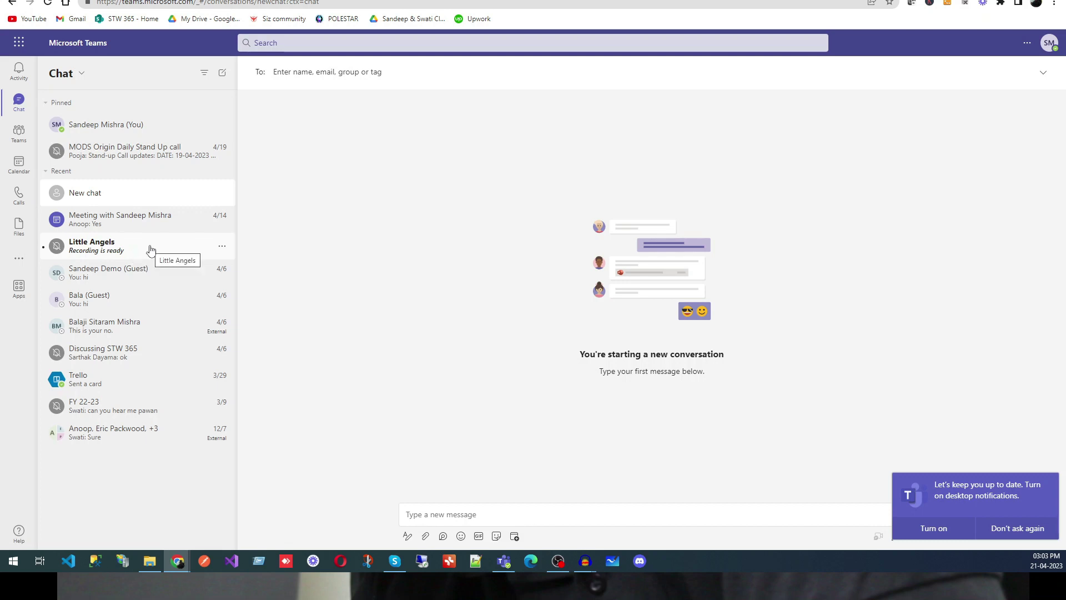
{"action": "left_click", "coordinate": [221, 246]}
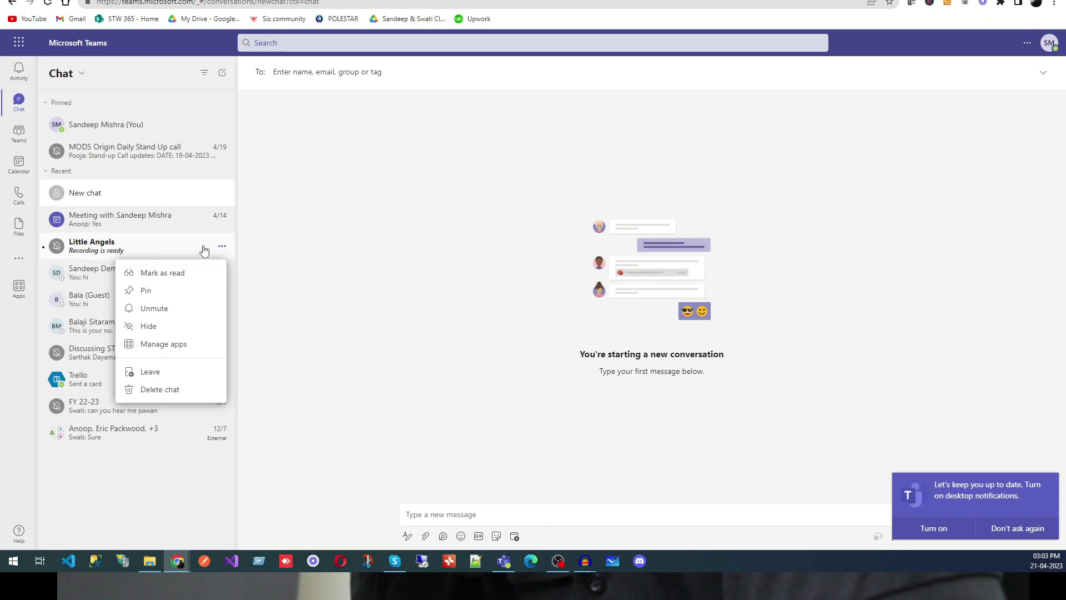
{"action": "left_click", "coordinate": [168, 272]}
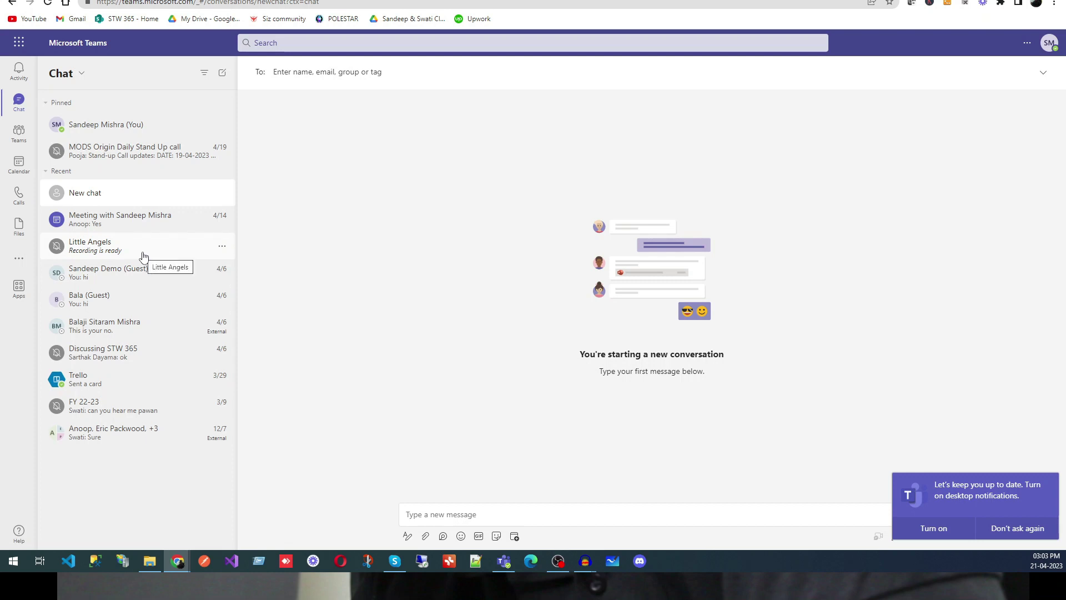
{"action": "left_click", "coordinate": [222, 246]}
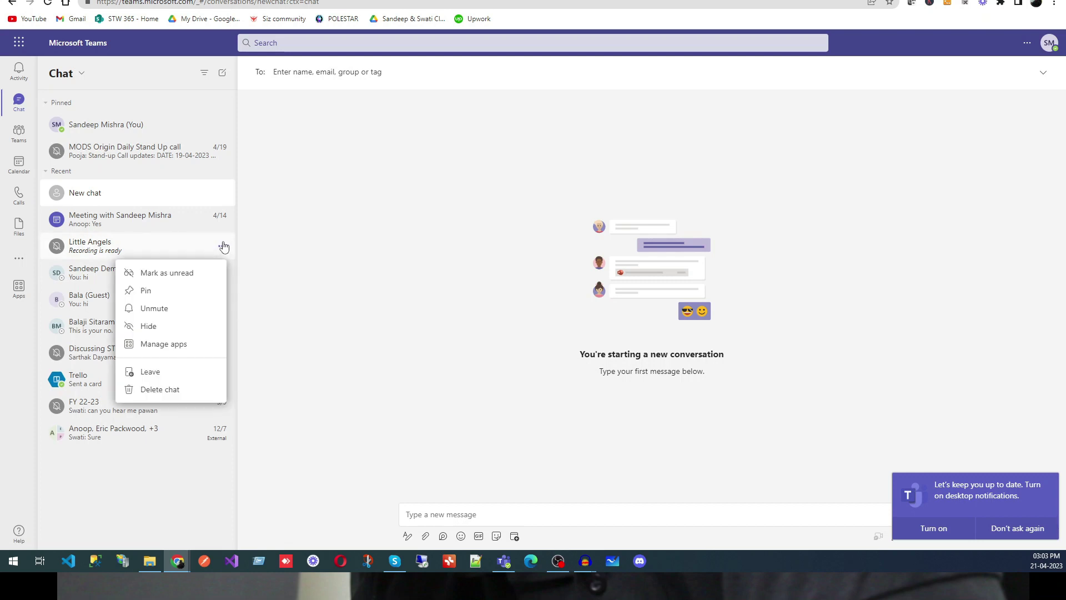
{"action": "left_click", "coordinate": [183, 280]}
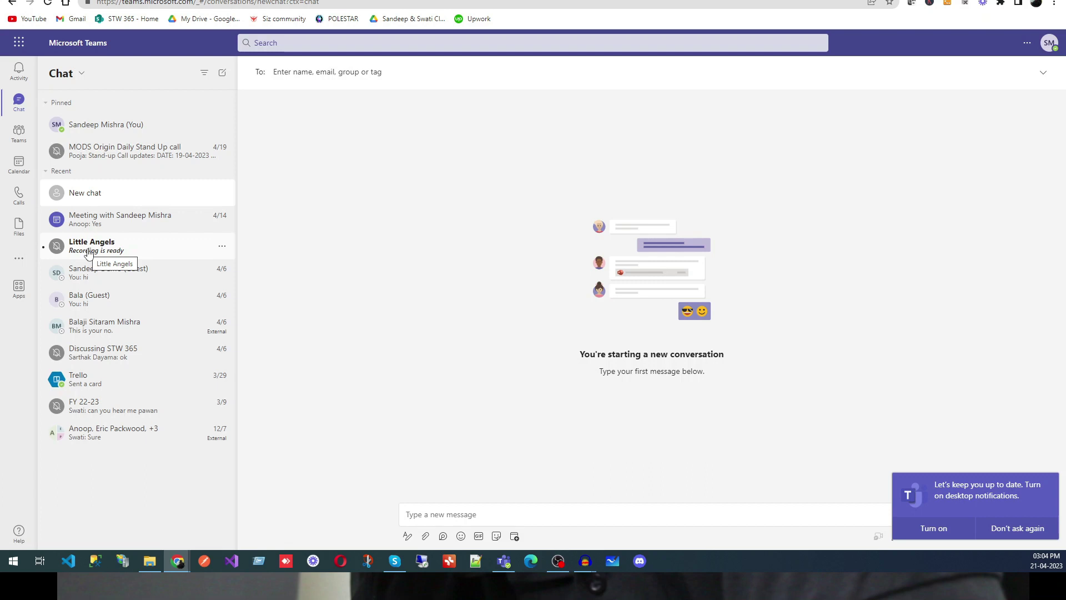
{"action": "left_click", "coordinate": [222, 246]}
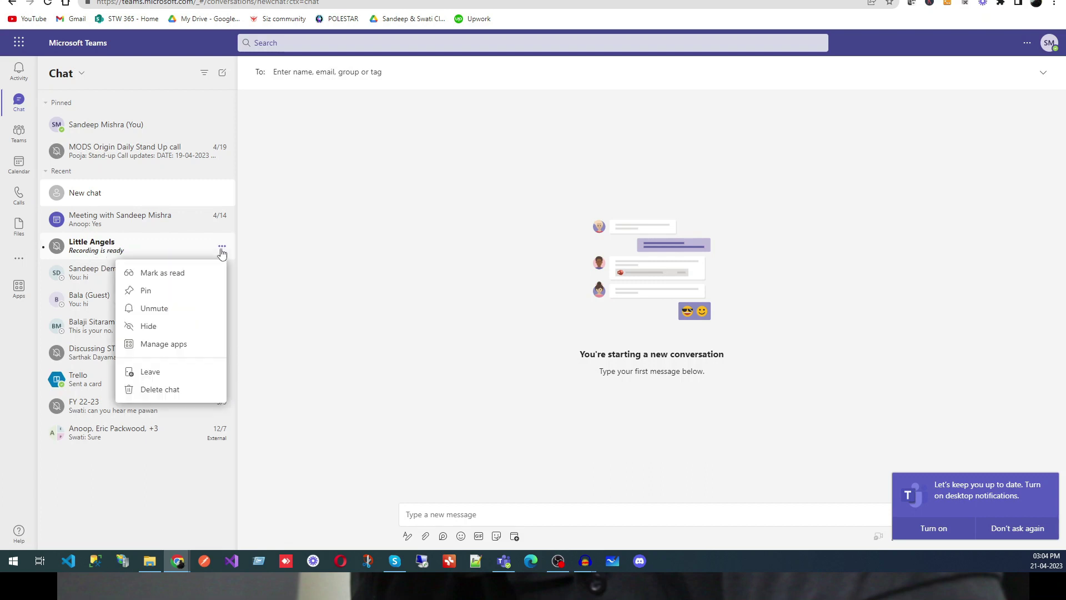
{"action": "left_click", "coordinate": [189, 273]}
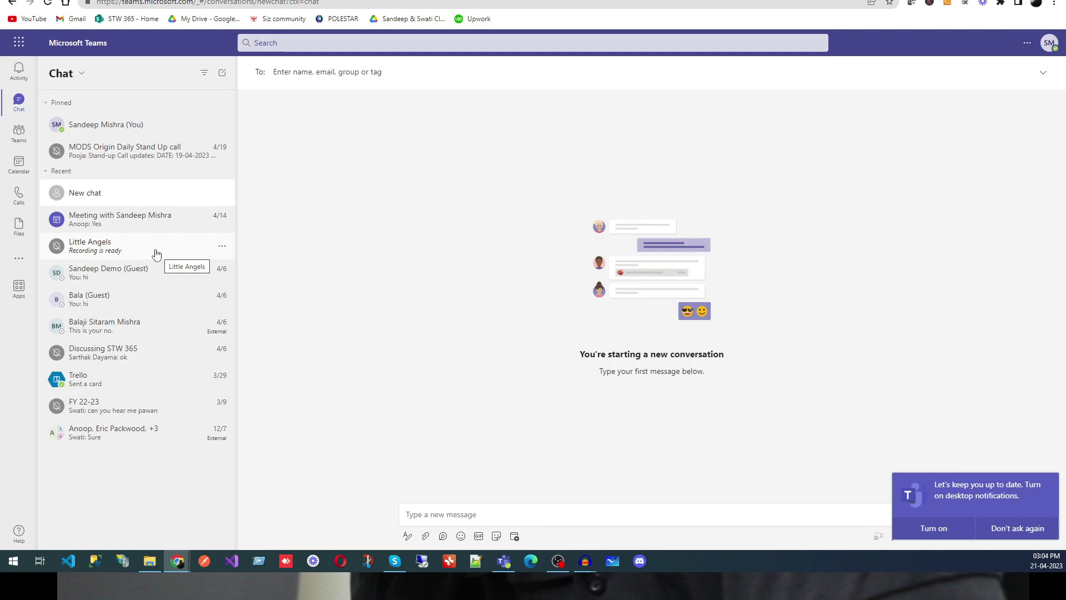
Unmute the Little Angels chat, then mute it again from its options menu.
{"action": "left_click", "coordinate": [223, 248]}
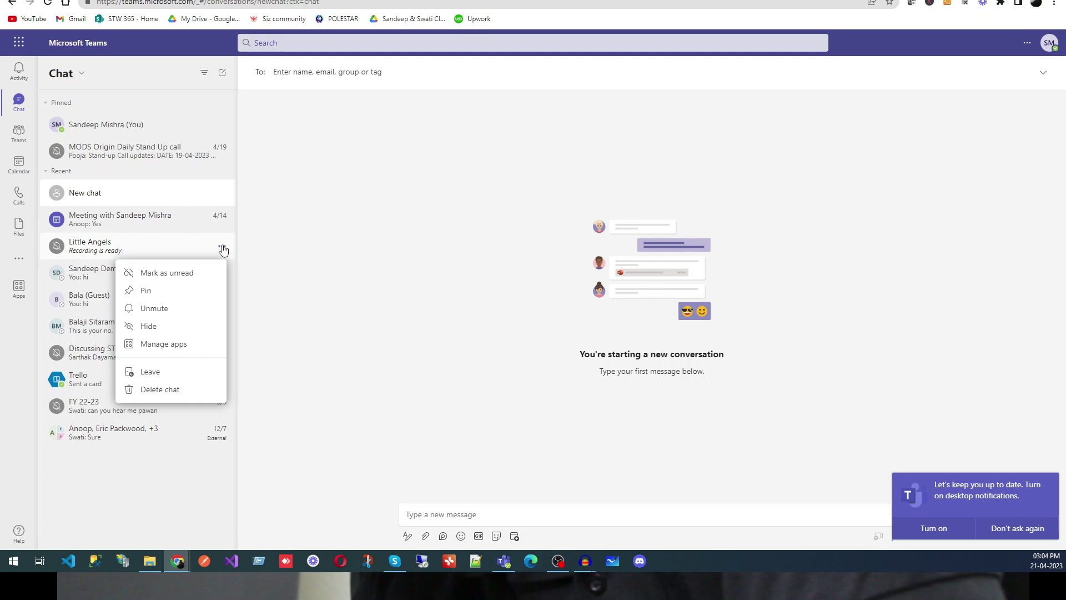
{"action": "left_click", "coordinate": [173, 308]}
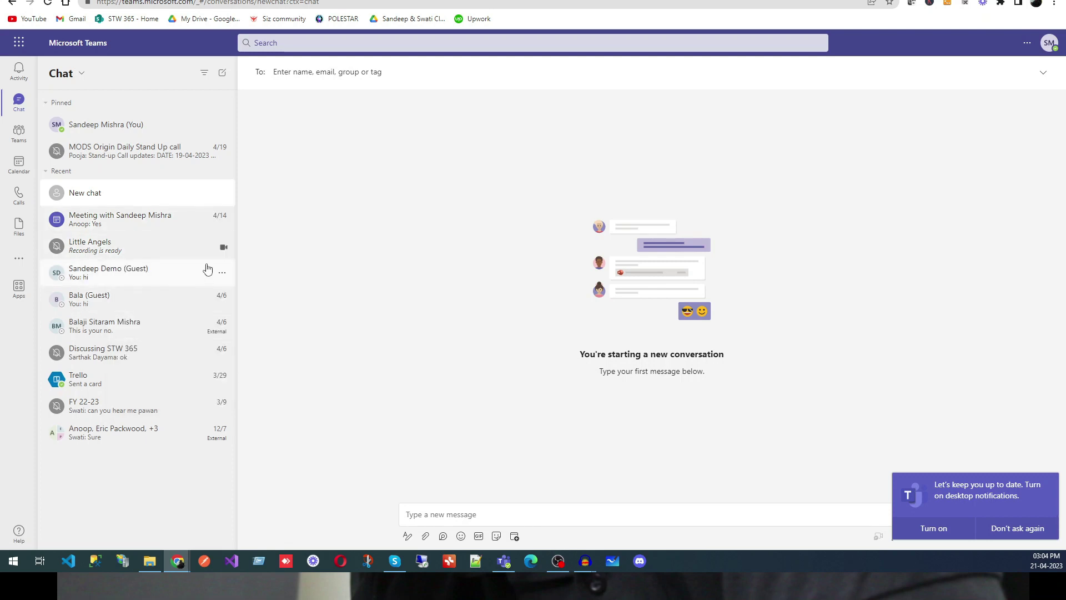
{"action": "left_click", "coordinate": [222, 246]}
{"action": "left_click", "coordinate": [184, 305]}
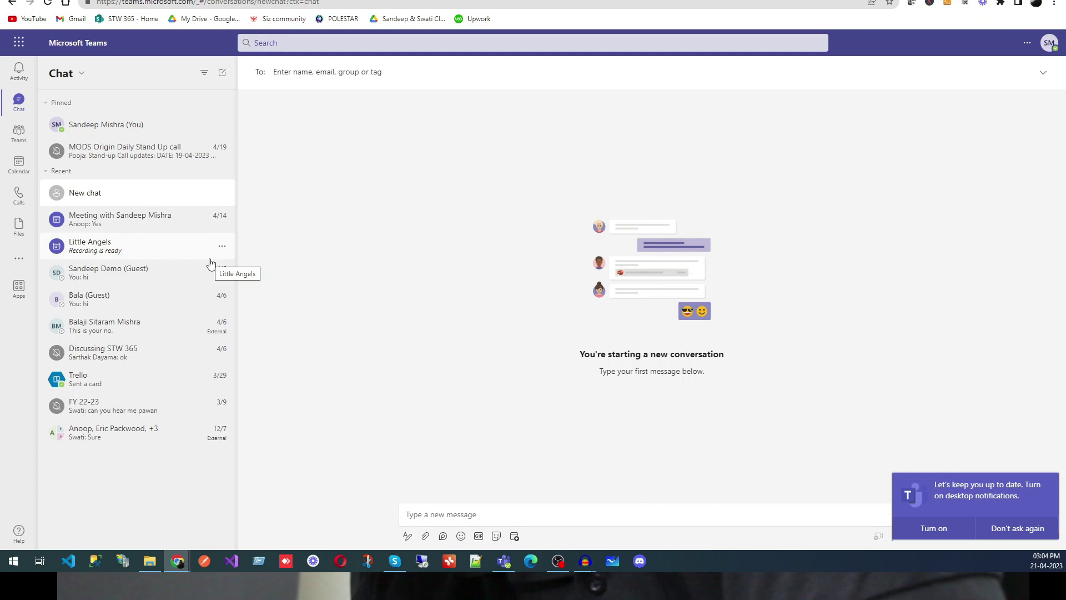
{"action": "left_click", "coordinate": [222, 246]}
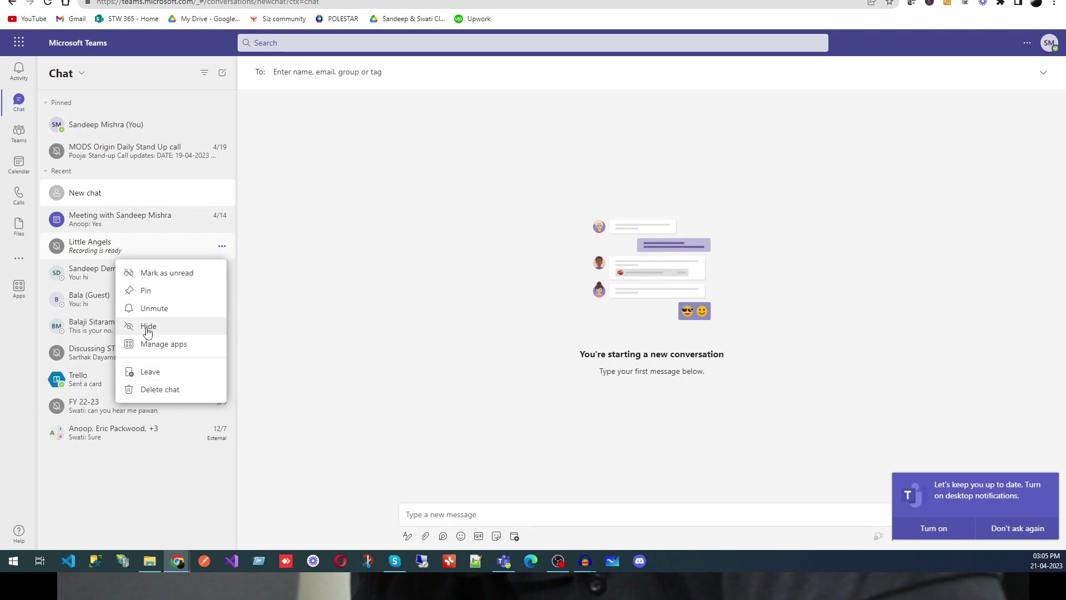
{"action": "left_click", "coordinate": [155, 473]}
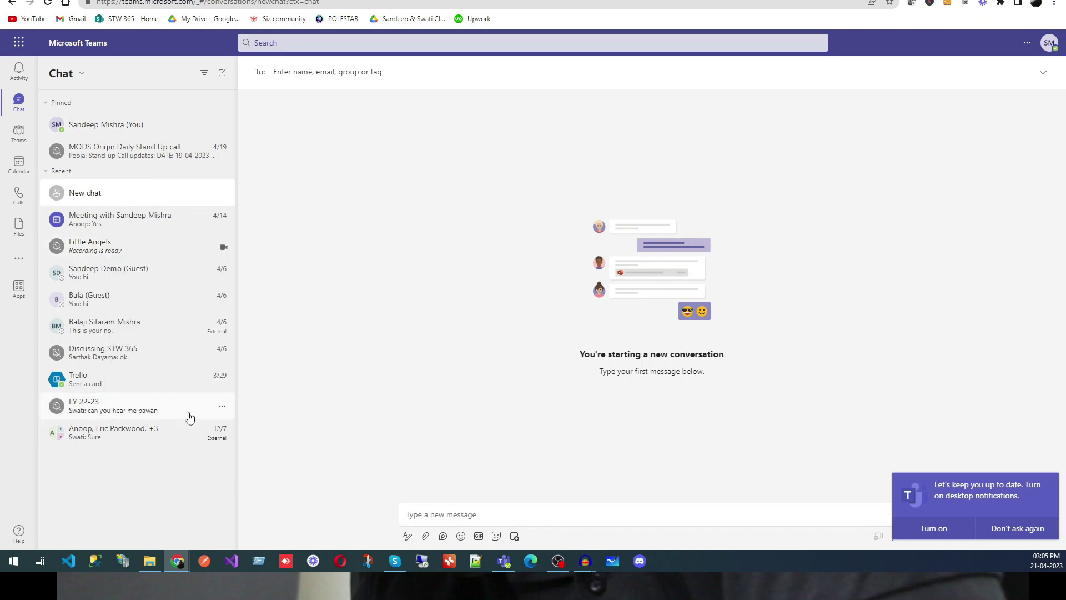
Hide the Trello chat from the list and view the Discussing STW 365 chat's options.
{"action": "left_click", "coordinate": [223, 381]}
{"action": "left_click", "coordinate": [168, 477]}
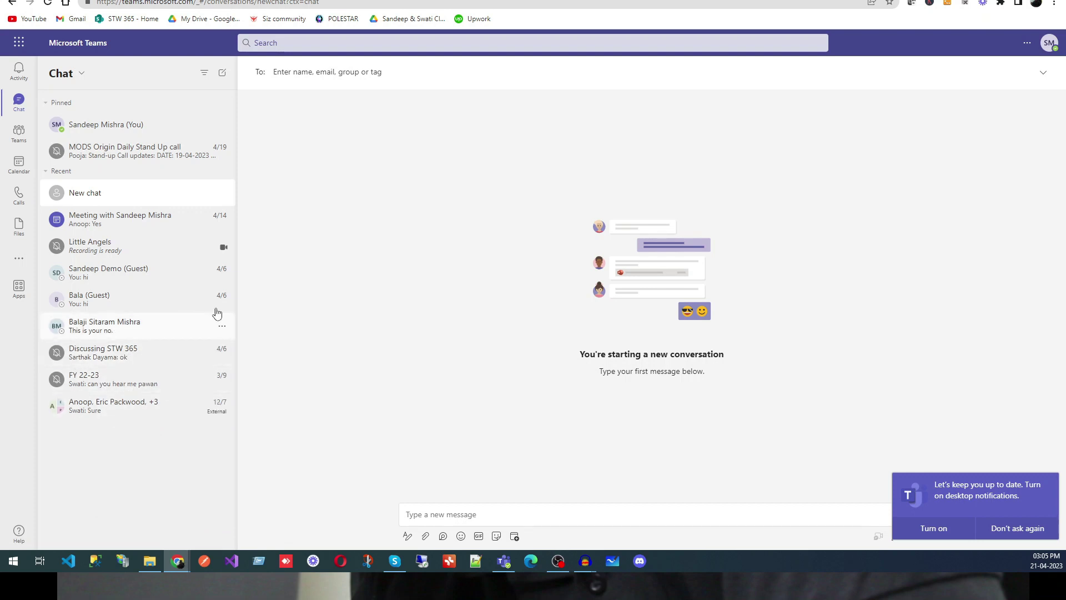
{"action": "left_click", "coordinate": [222, 356]}
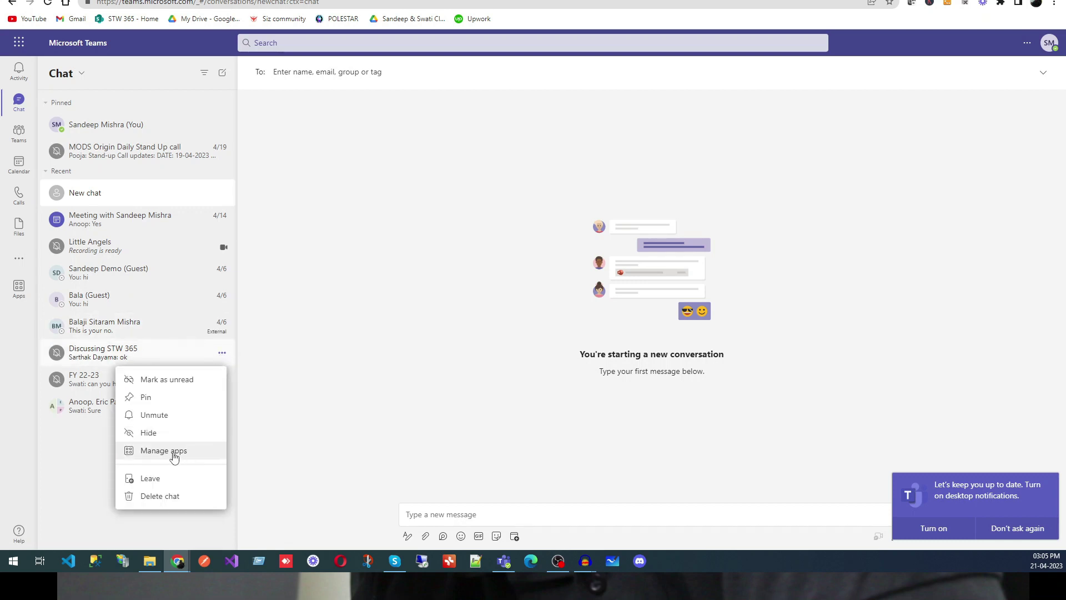
{"action": "left_click", "coordinate": [114, 221]}
Open the meeting chat and browse the tab apps without adding any.
{"action": "left_click", "coordinate": [114, 221]}
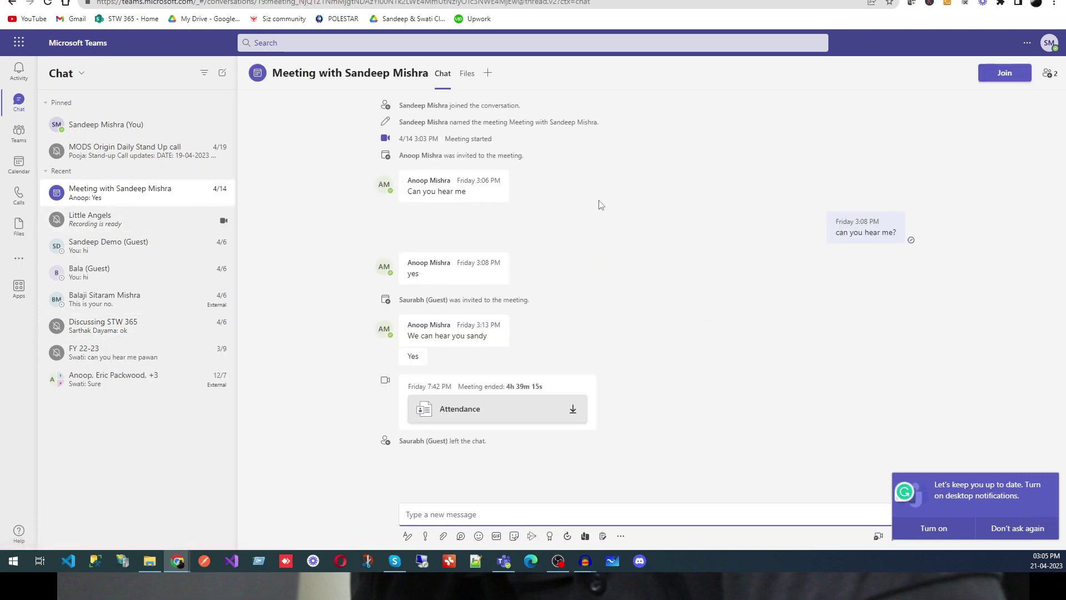
{"action": "left_click", "coordinate": [486, 73]}
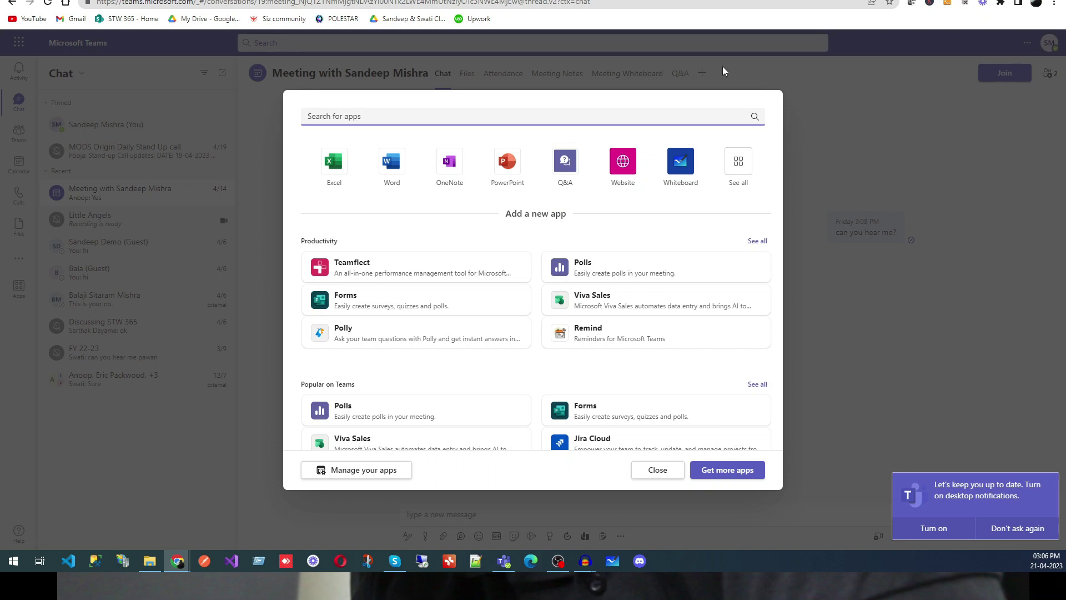
{"action": "left_click", "coordinate": [657, 470]}
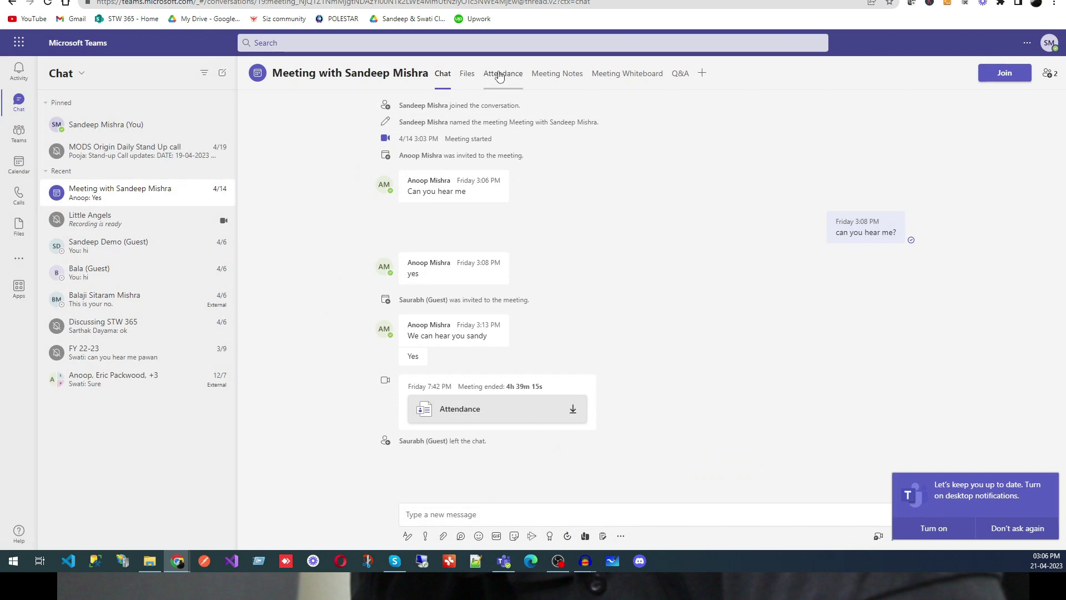
Start meeting notes, dismiss the whiteboard update error, and view the unconfigured Q&A tab.
{"action": "left_click", "coordinate": [552, 80]}
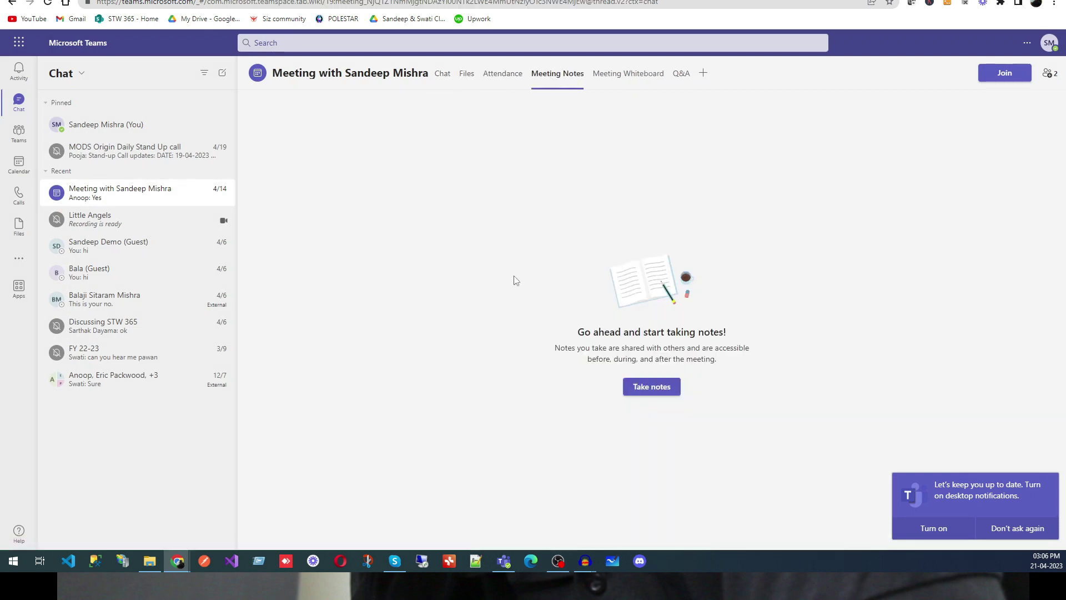
{"action": "left_click", "coordinate": [651, 389]}
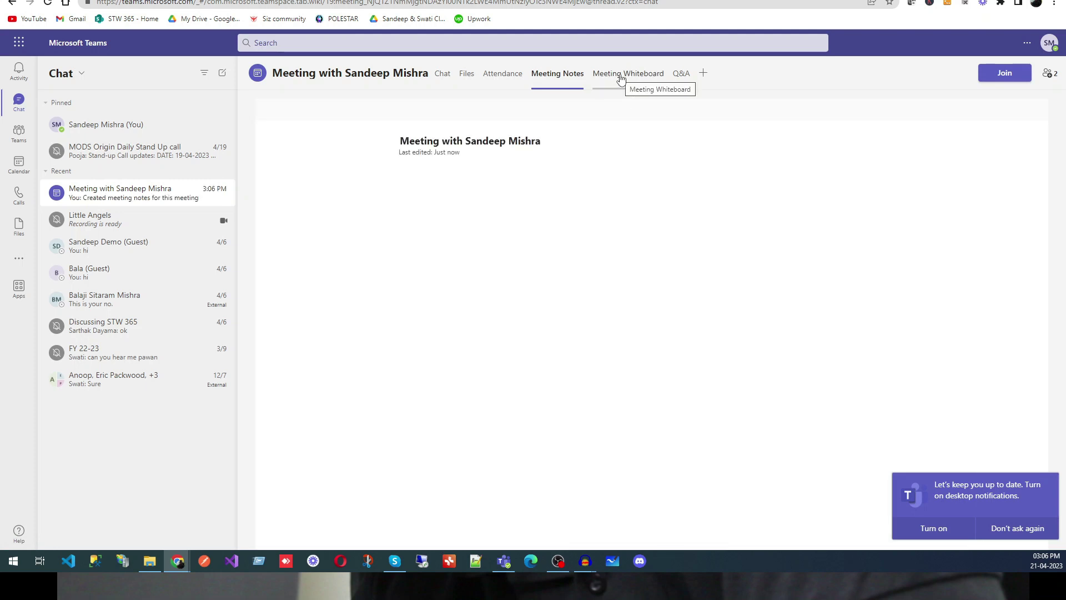
{"action": "left_click", "coordinate": [620, 78]}
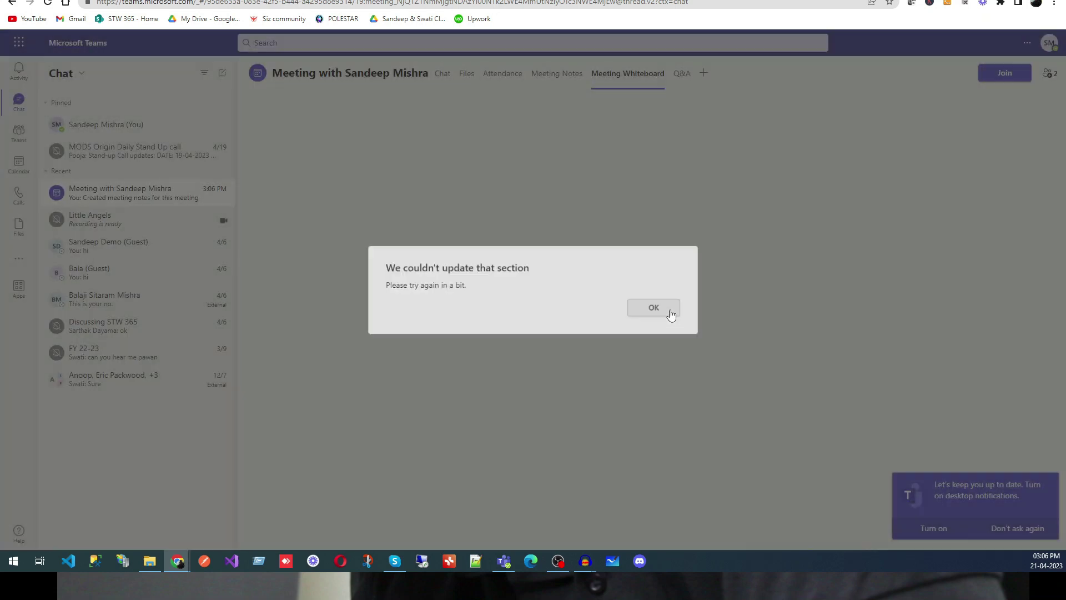
{"action": "left_click", "coordinate": [671, 310]}
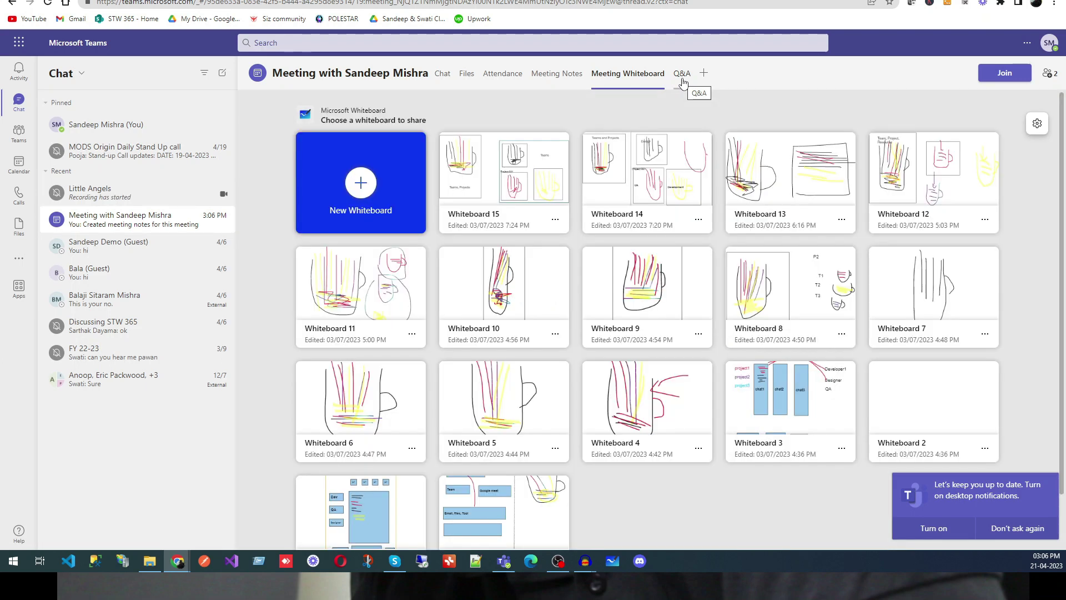
{"action": "left_click", "coordinate": [682, 78]}
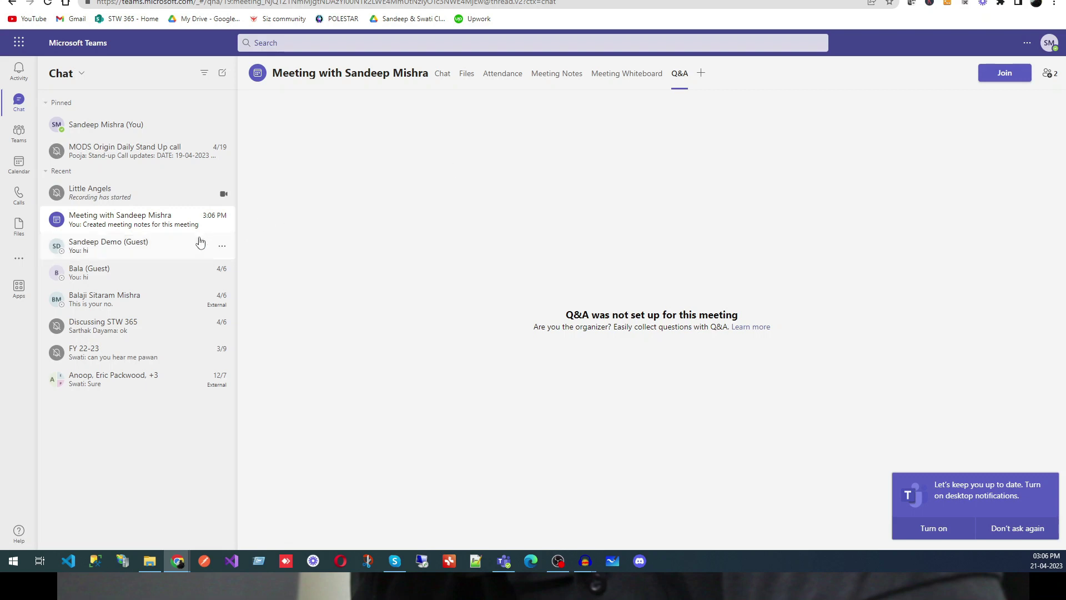
Open the meeting chat's options menu and close it without choosing anything.
{"action": "left_click", "coordinate": [222, 228]}
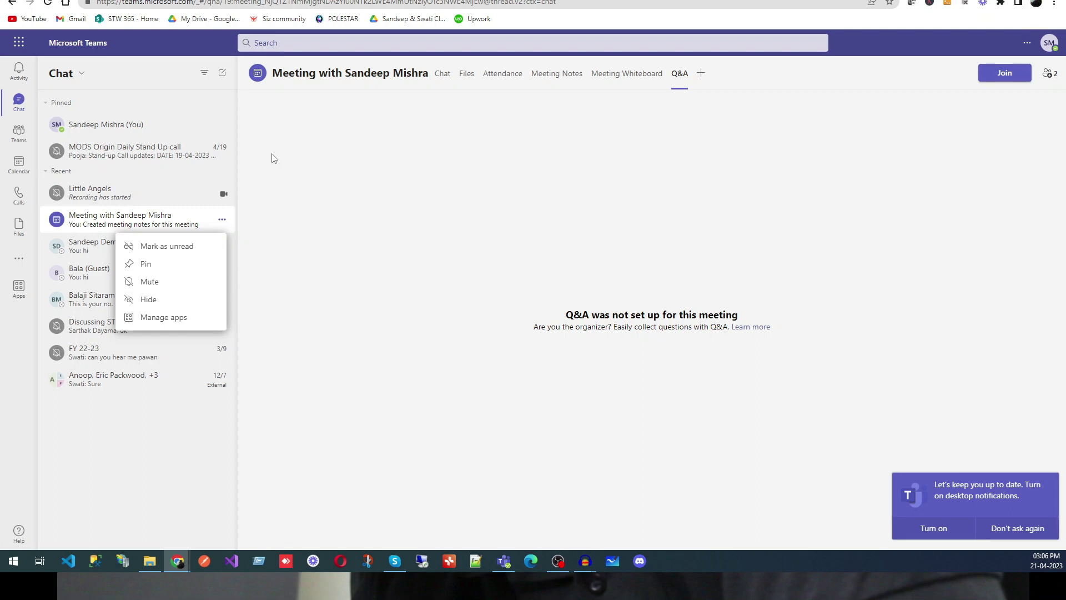
{"action": "left_click", "coordinate": [171, 418]}
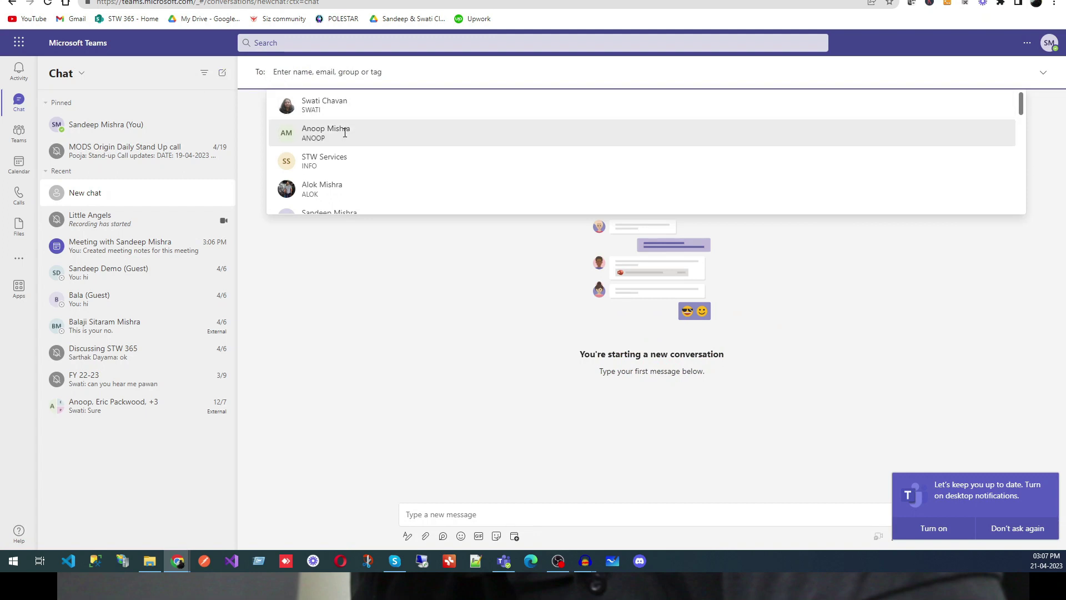
Add the two contacts as recipients, decline desktop notifications, and place the cursor in the message box.
{"action": "left_click", "coordinate": [344, 132]}
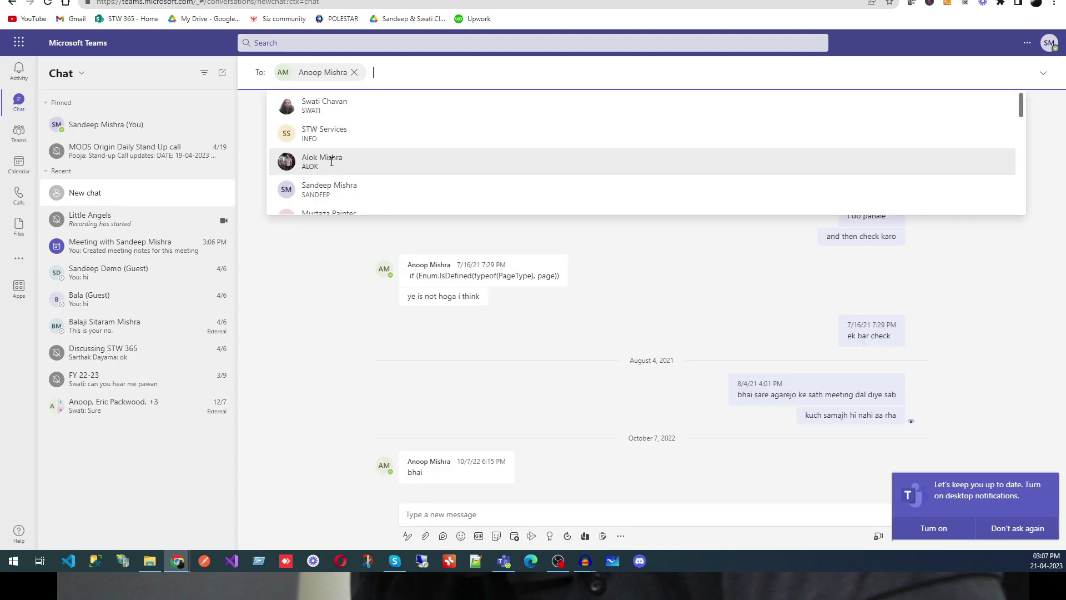
{"action": "left_click", "coordinate": [332, 161]}
{"action": "scroll", "coordinate": [349, 170], "scroll_direction": "down", "scroll_amount": 6}
{"action": "scroll", "coordinate": [350, 167], "scroll_direction": "down", "scroll_amount": 2}
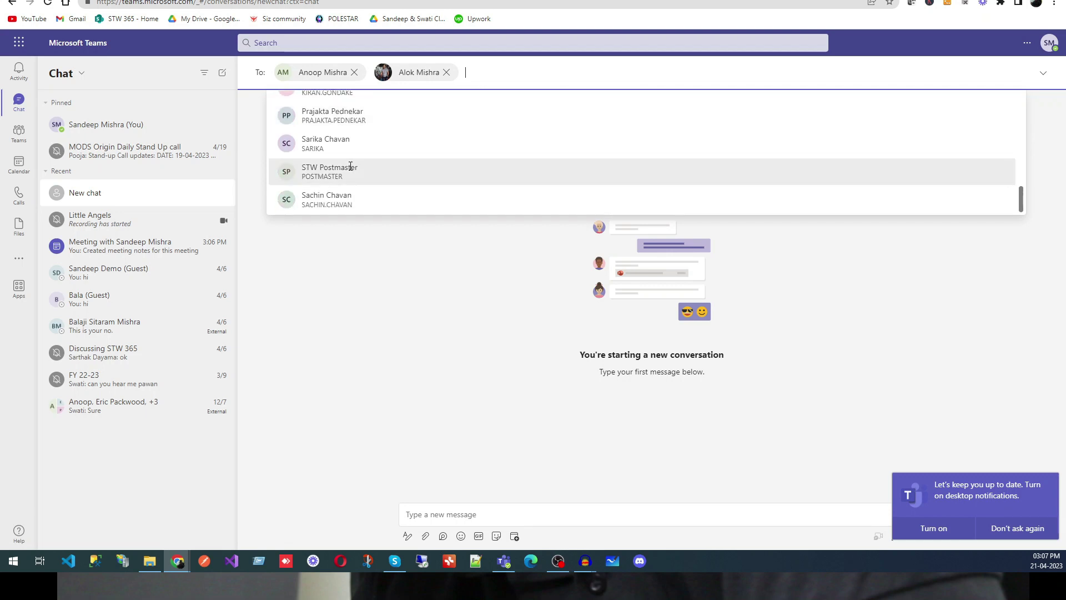
{"action": "left_click", "coordinate": [400, 321]}
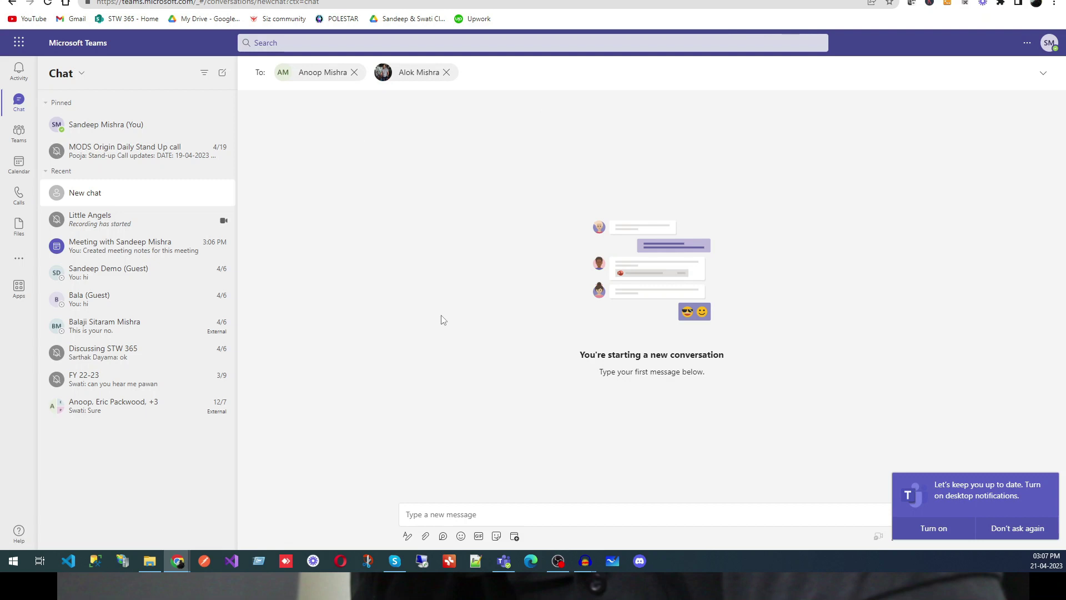
{"action": "left_click", "coordinate": [950, 529]}
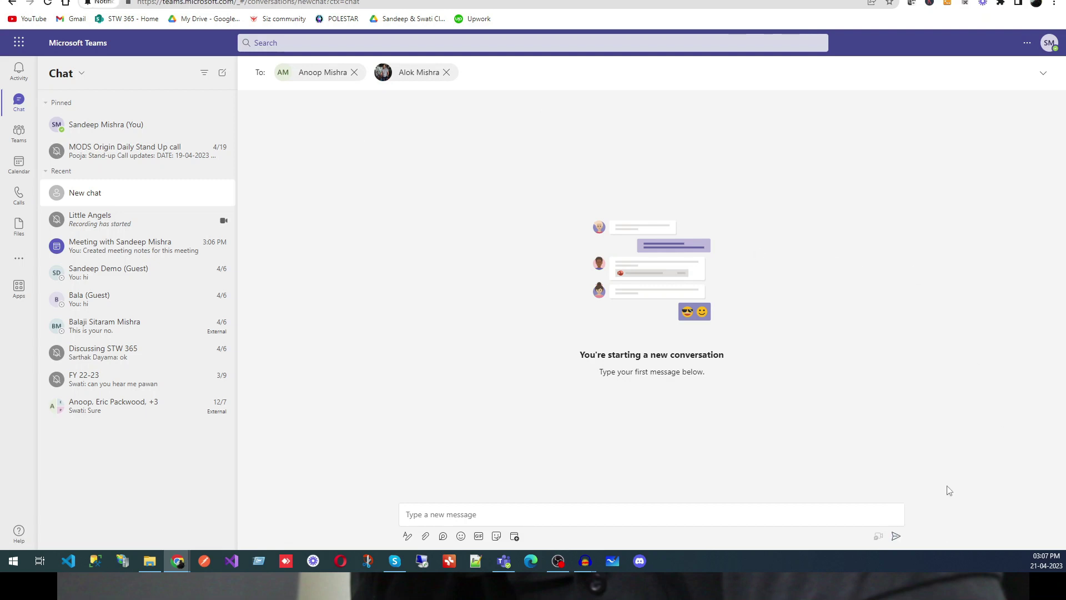
{"action": "left_click", "coordinate": [895, 536]}
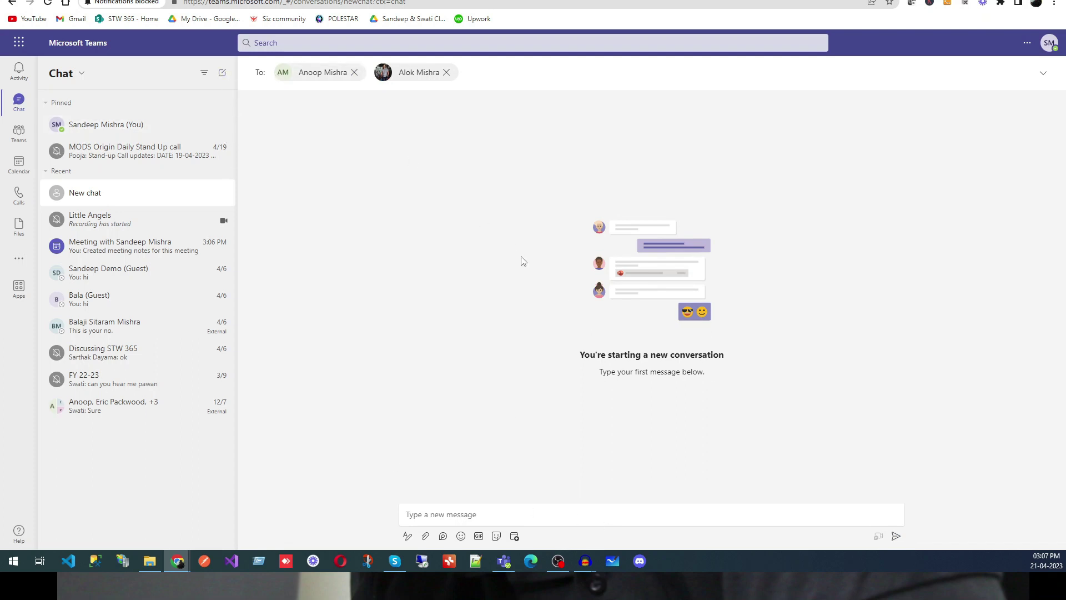
{"action": "left_click", "coordinate": [422, 517]}
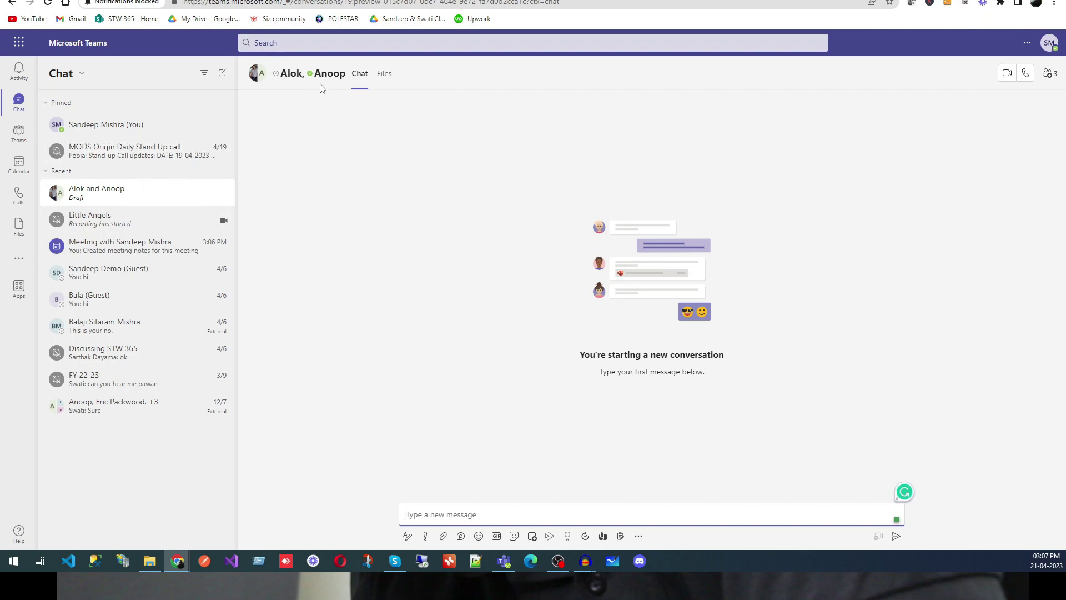
Send 'hi' to the new group chat and bring up the add-a-tab app list.
{"action": "left_click", "coordinate": [221, 196]}
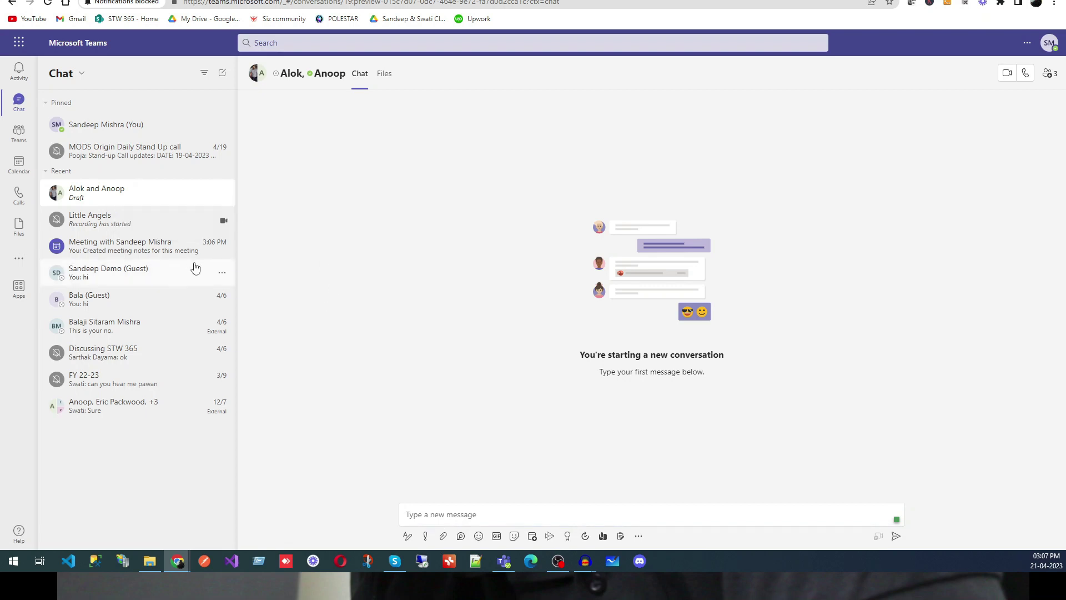
{"action": "left_click", "coordinate": [449, 514]}
{"action": "type", "text": "hi"}
{"action": "key", "text": "Return"}
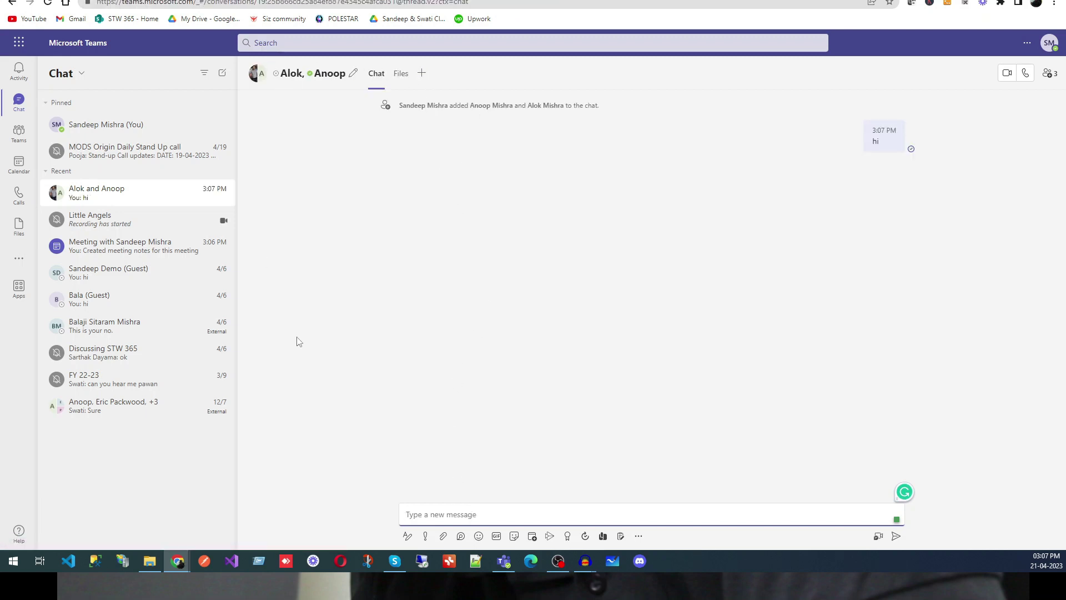
{"action": "left_click", "coordinate": [422, 73]}
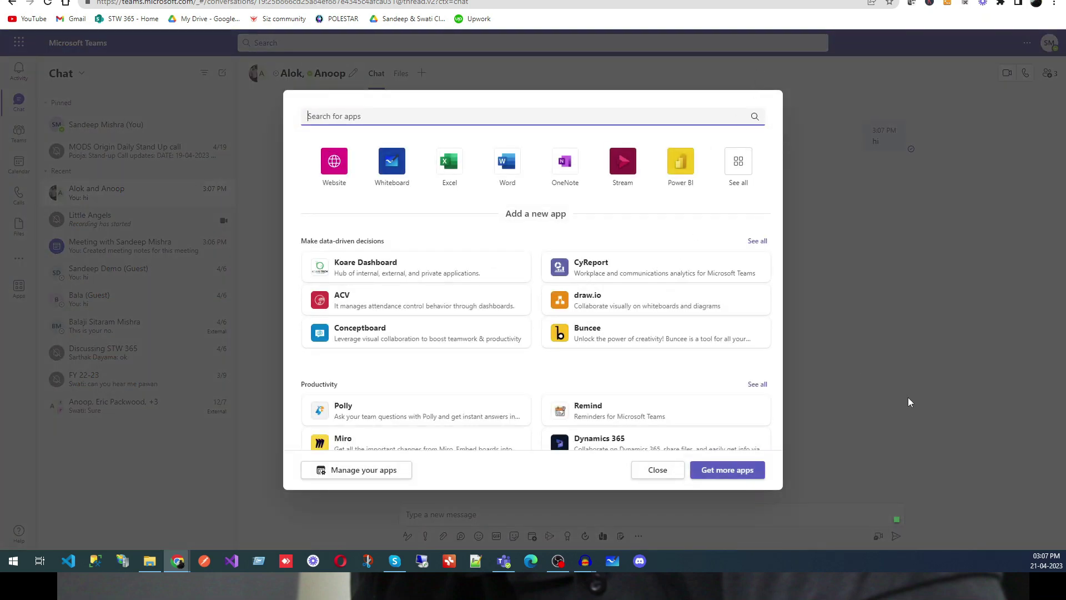
Close the Add a tab app list without adding an app.
{"action": "left_click", "coordinate": [658, 470]}
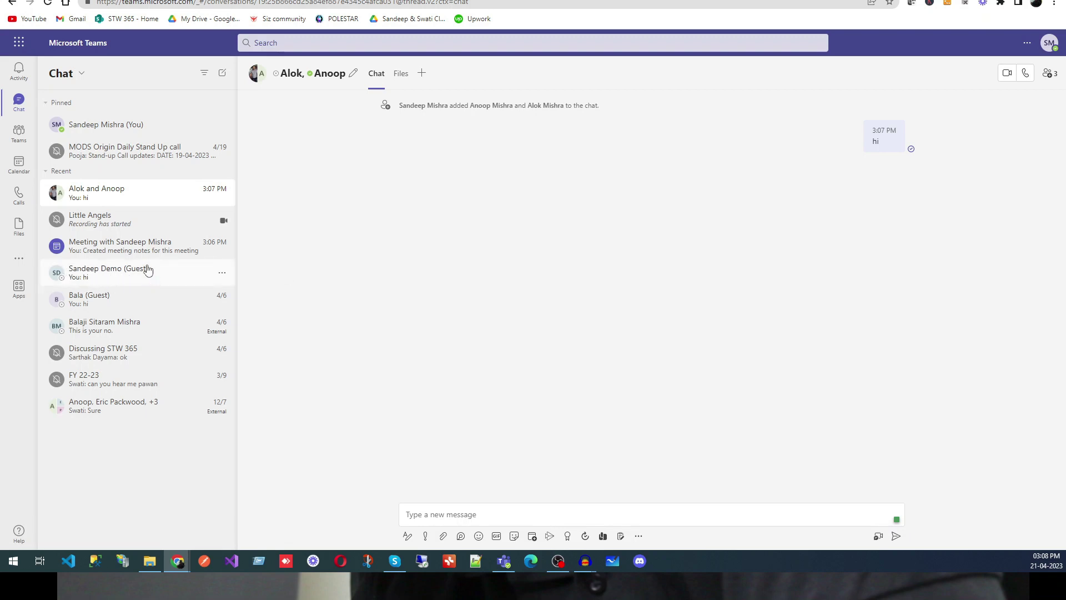
Open the demo guest's one-on-one chat and close its tab app picker without adding anything.
{"action": "left_click", "coordinate": [86, 272]}
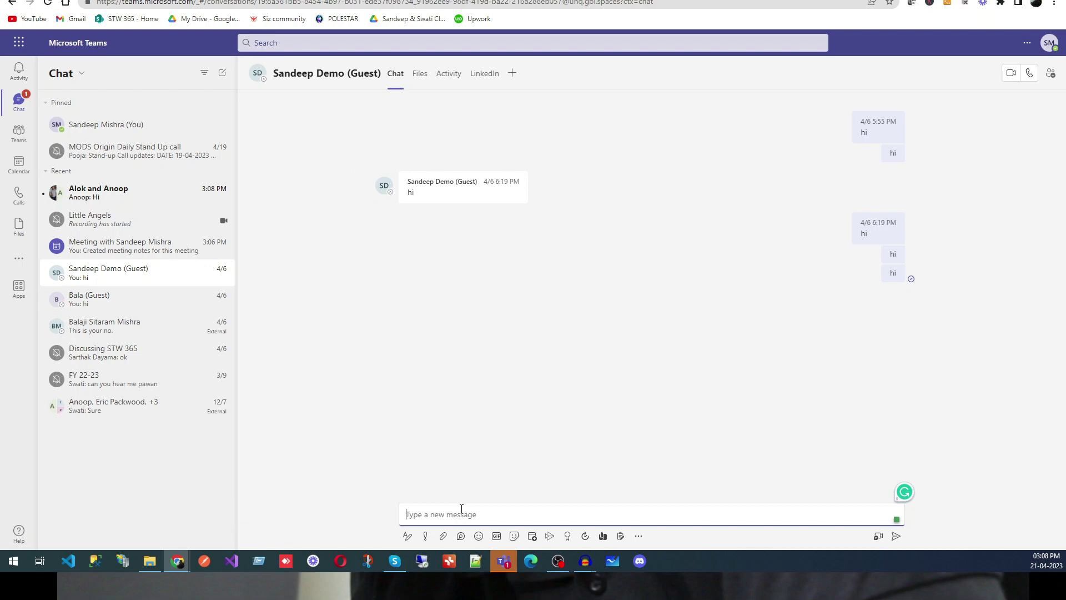
{"action": "left_click", "coordinate": [508, 78]}
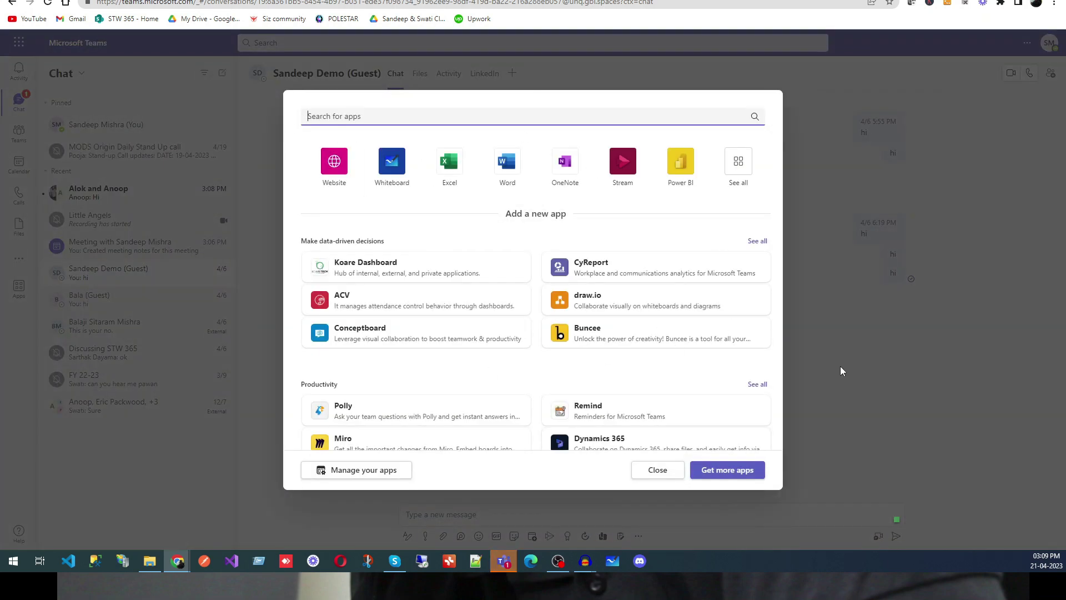
{"action": "left_click", "coordinate": [822, 452]}
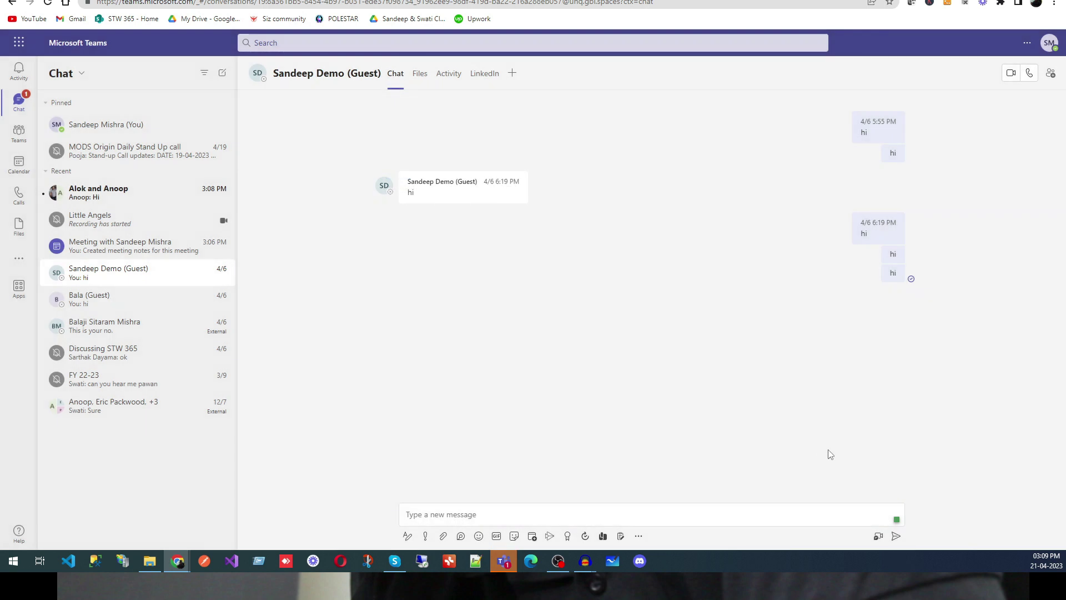